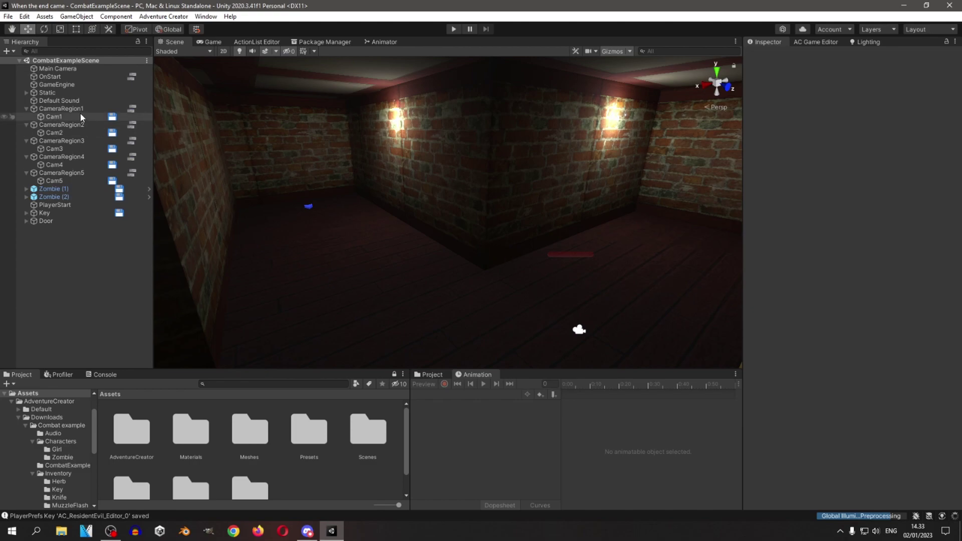
# - Start play mode and walk the character down the corridor through the first camera cuts
pyautogui.click(453, 30)
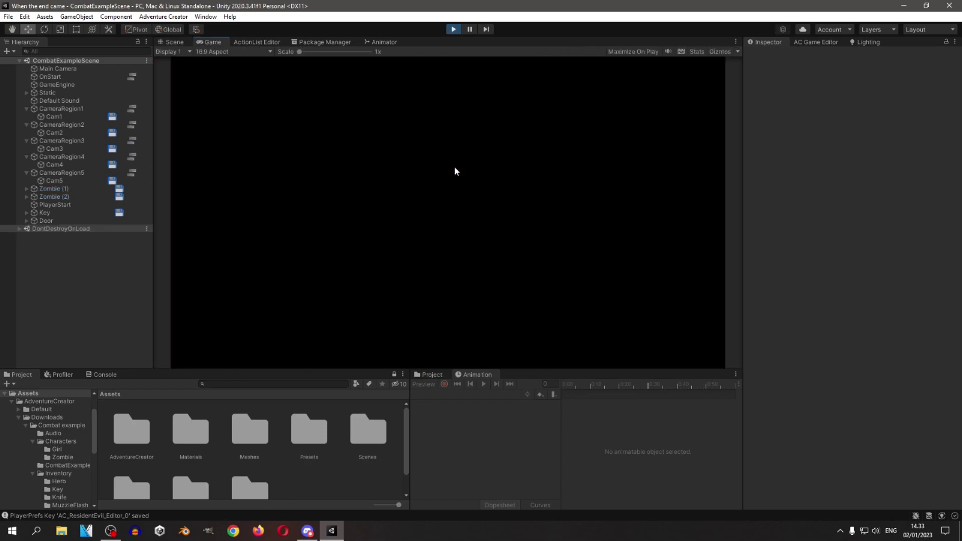
pyautogui.press('w')
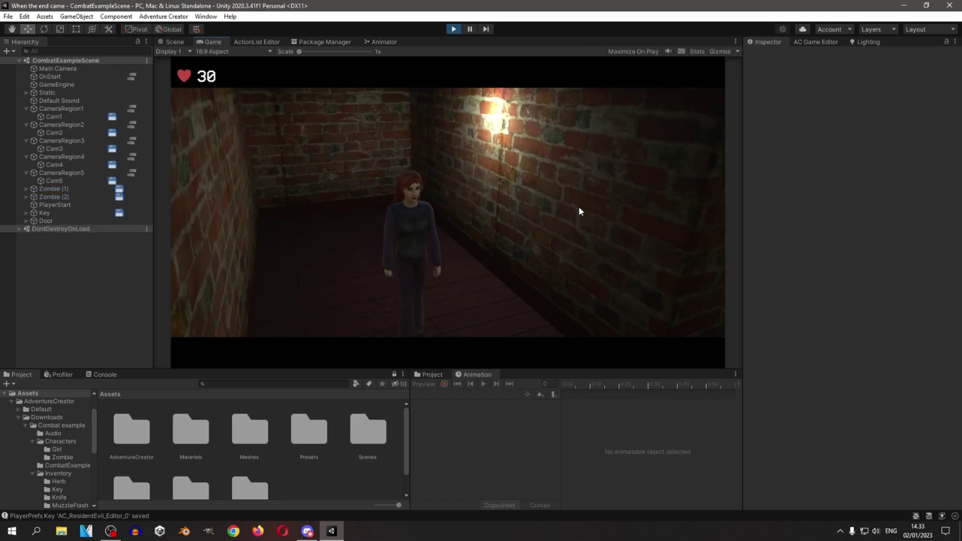
pyautogui.press('s')
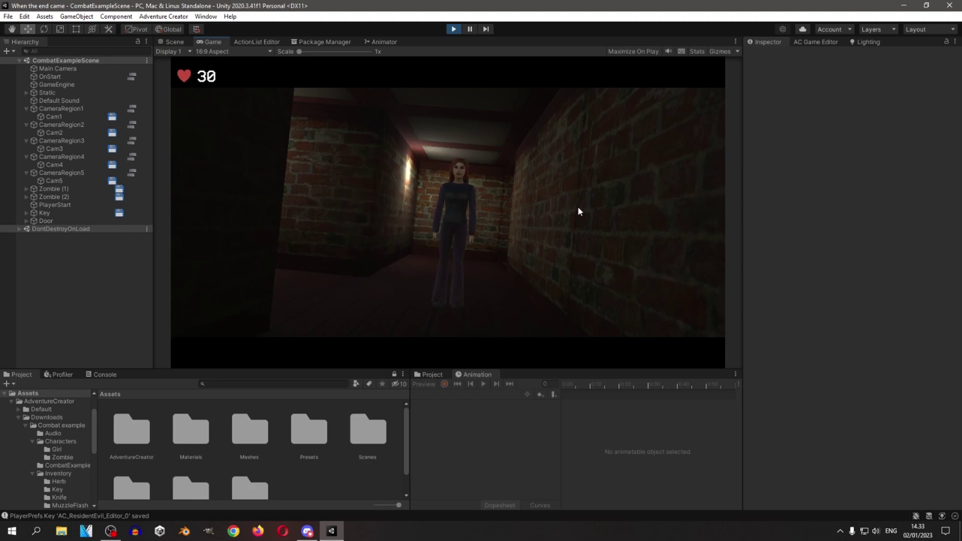
pyautogui.press('s')
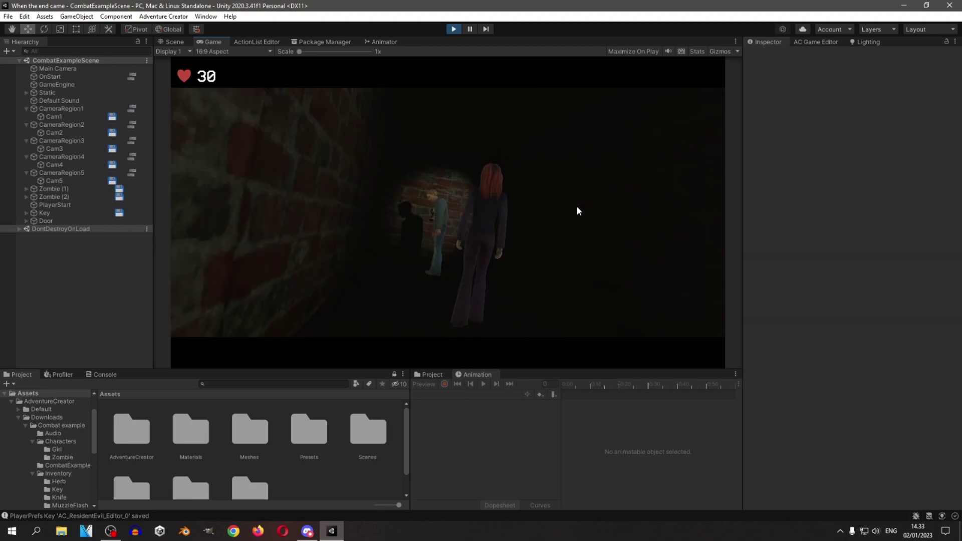
pyautogui.press('s')
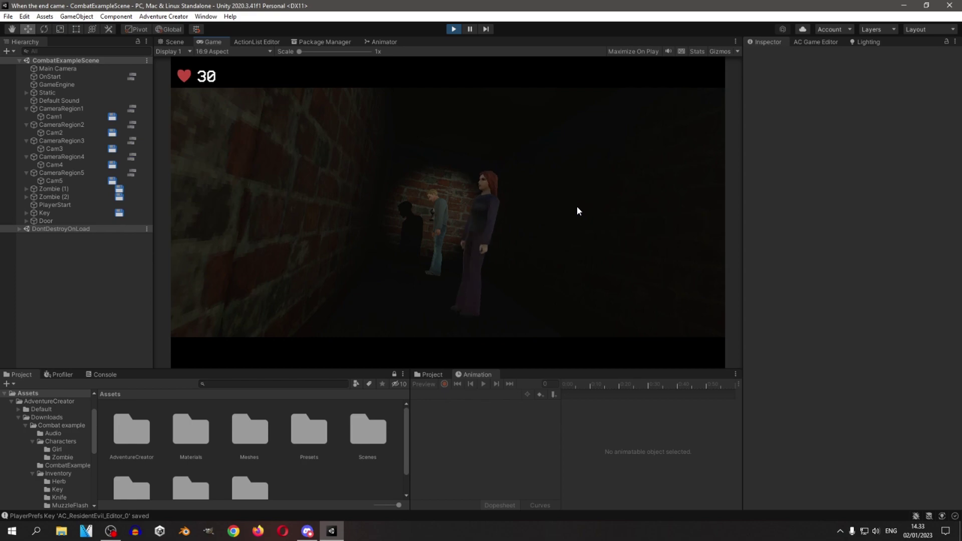
pyautogui.press('w')
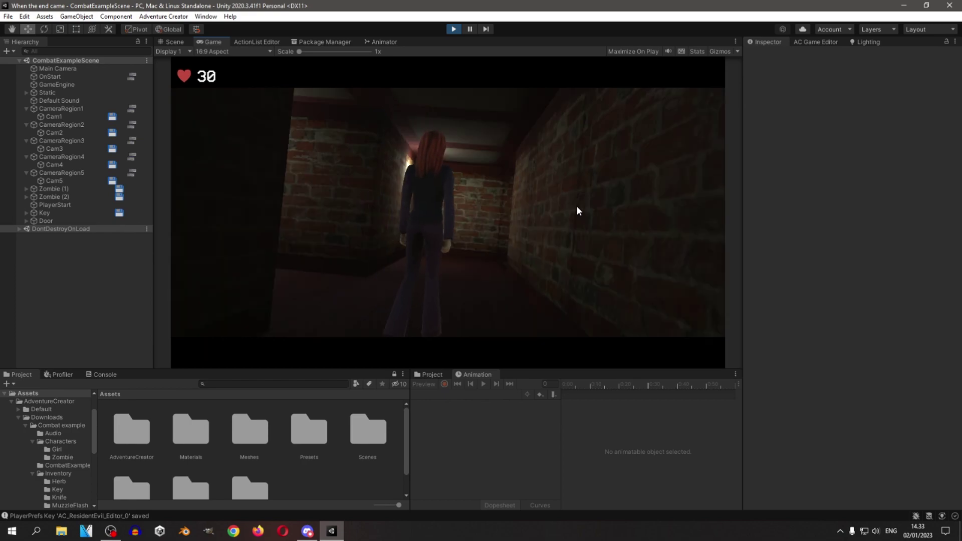
pyautogui.press('w')
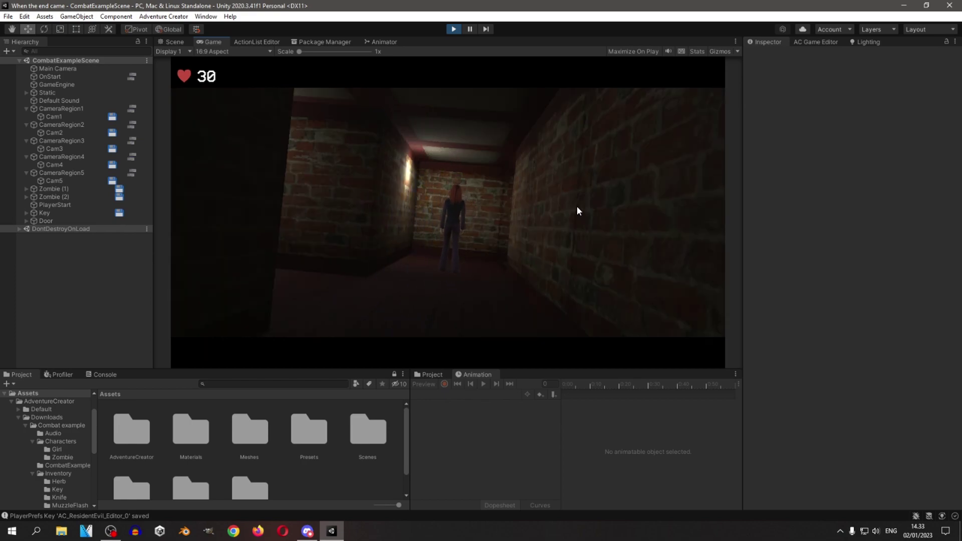
# - Walk past the zombie's doorway and on through further camera regions, then run down the corridor
pyautogui.press('w')
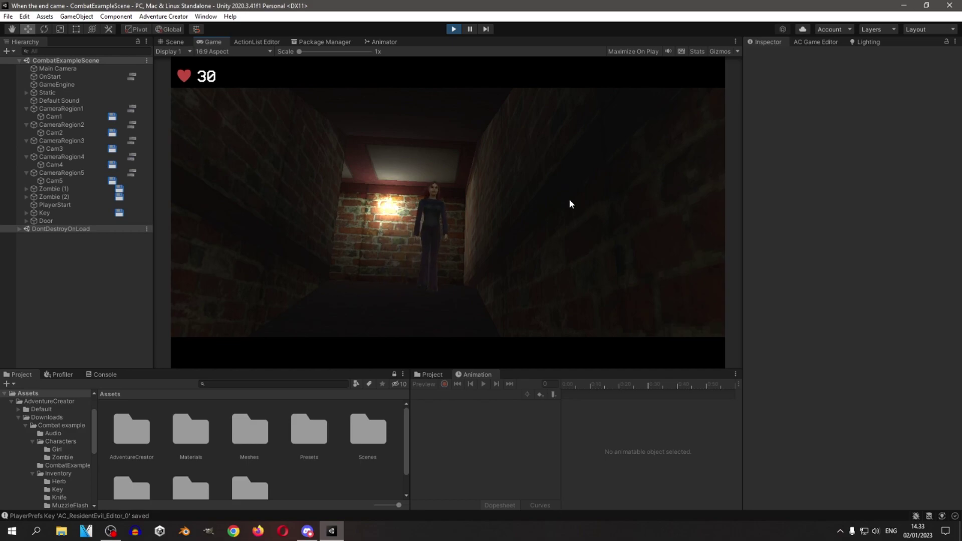
pyautogui.press('w')
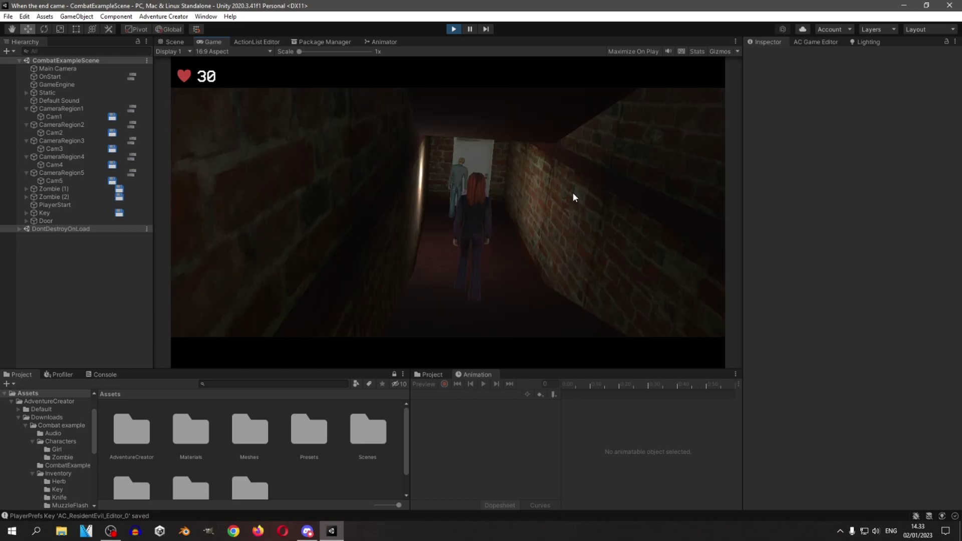
pyautogui.press('s')
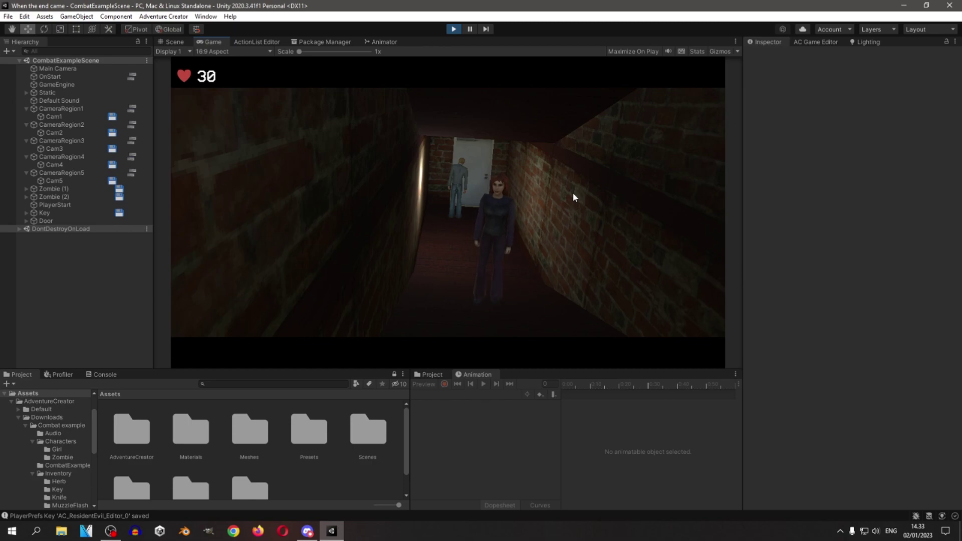
pyautogui.press('s')
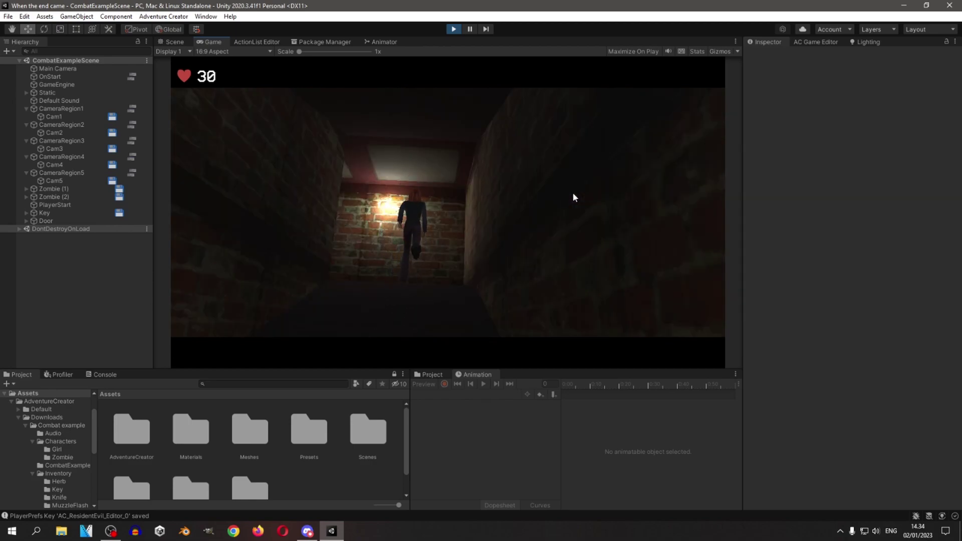
pyautogui.press('s')
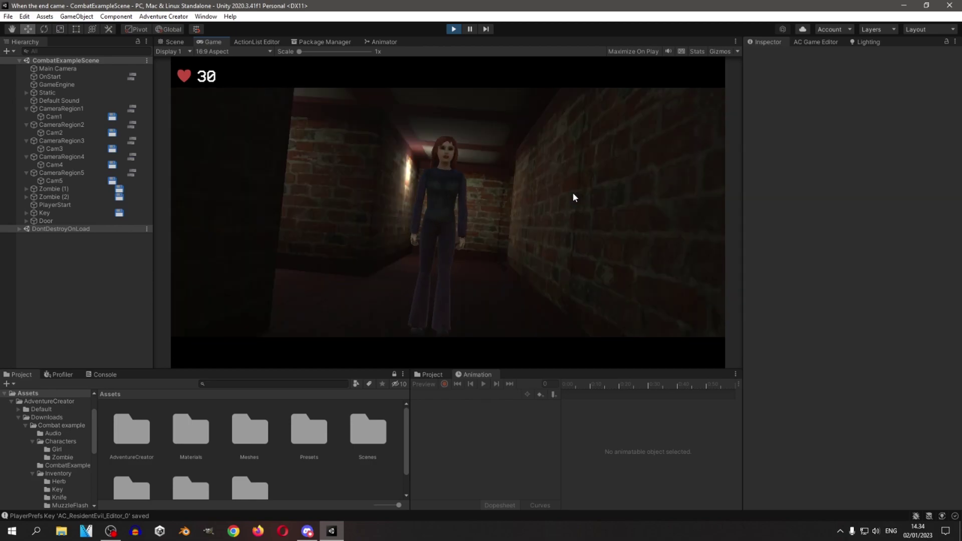
pyautogui.press('a')
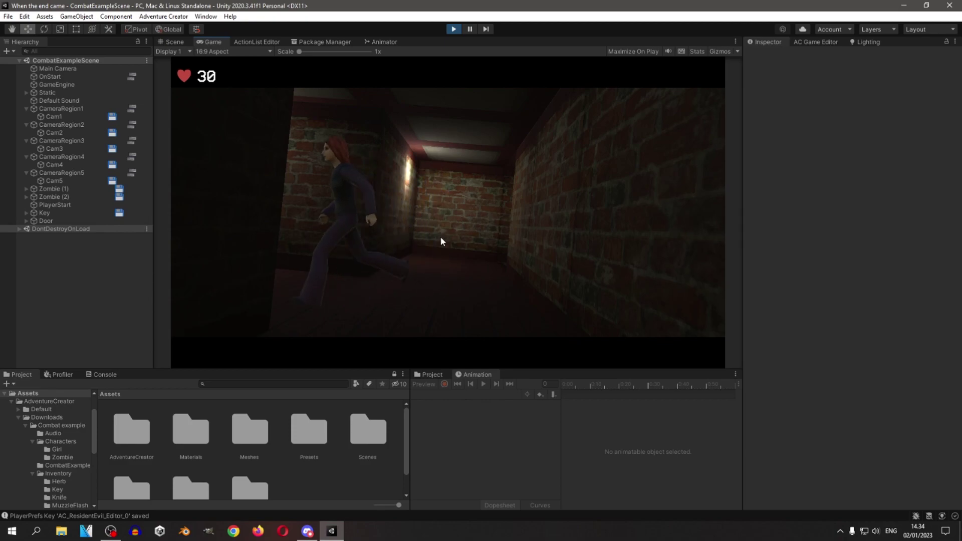
pyautogui.press('s')
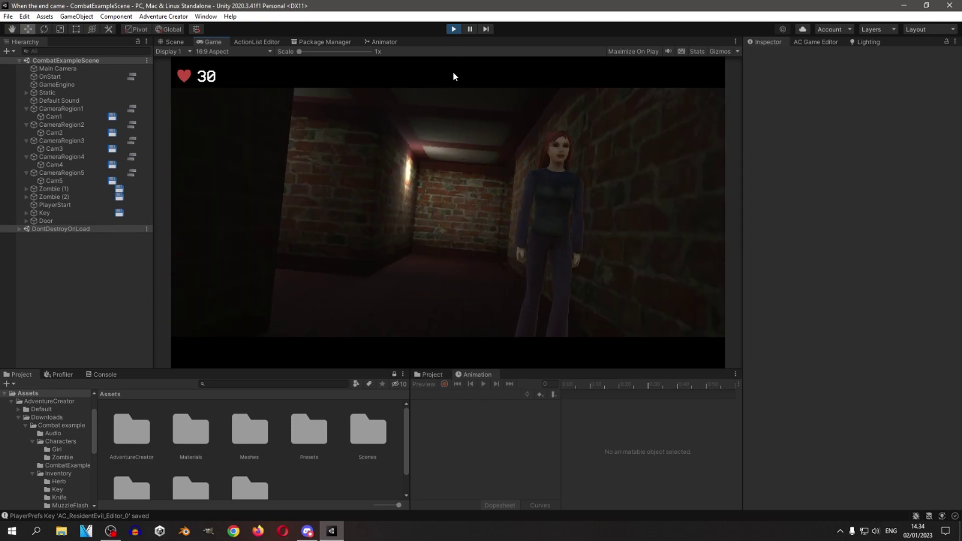
# - Stop the game and review the Cam1, Cam2 and Cam3 views in the Scene view
pyautogui.press('a')
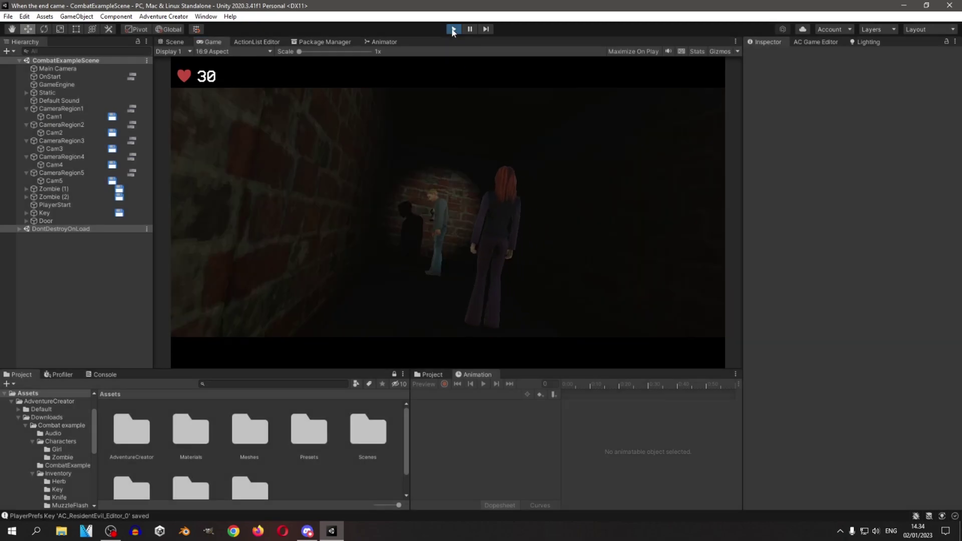
pyautogui.click(452, 30)
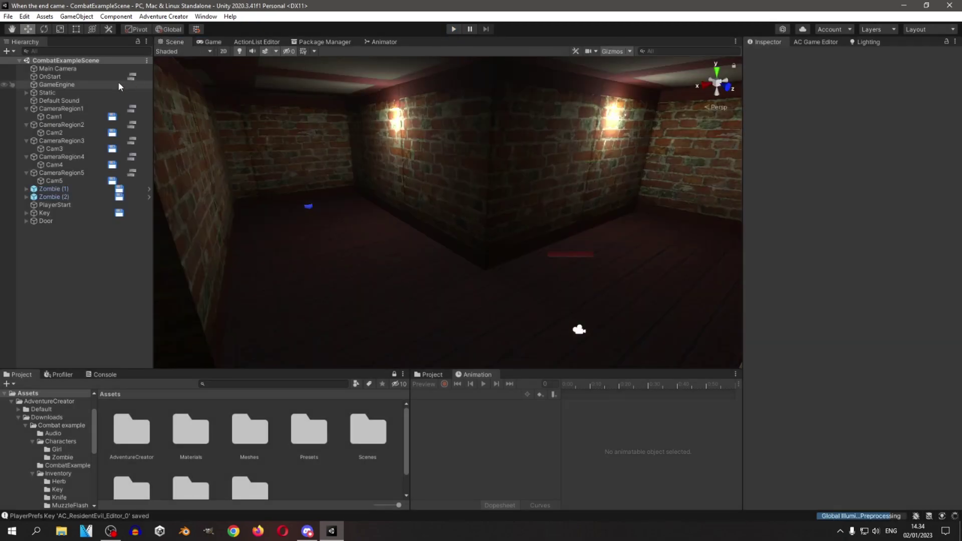
pyautogui.click(54, 115)
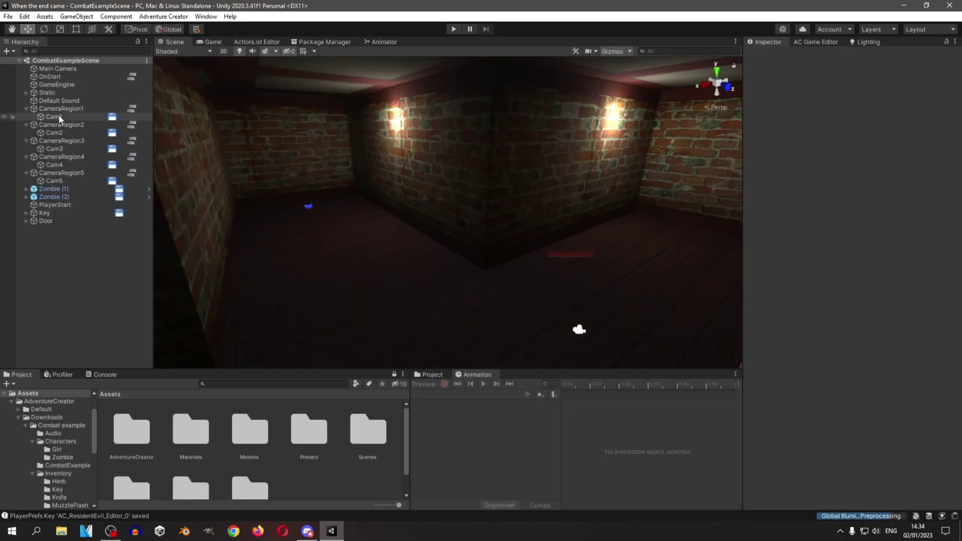
pyautogui.moveTo(450, 155)
pyautogui.keyDown('alt'); pyautogui.mouseDown()
pyautogui.moveTo(406, 190)
pyautogui.moveTo(350, 166)
pyautogui.mouseUp(); pyautogui.keyUp('alt')
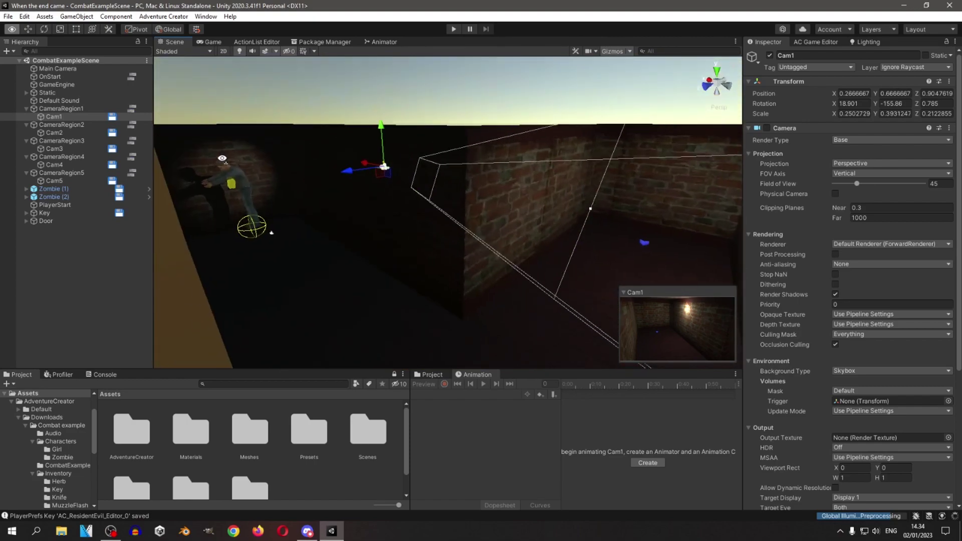
pyautogui.click(71, 134)
pyautogui.moveTo(232, 188)
pyautogui.keyDown('alt'); pyautogui.mouseDown()
pyautogui.moveTo(354, 222)
pyautogui.moveTo(195, 132)
pyautogui.mouseUp(); pyautogui.keyUp('alt')
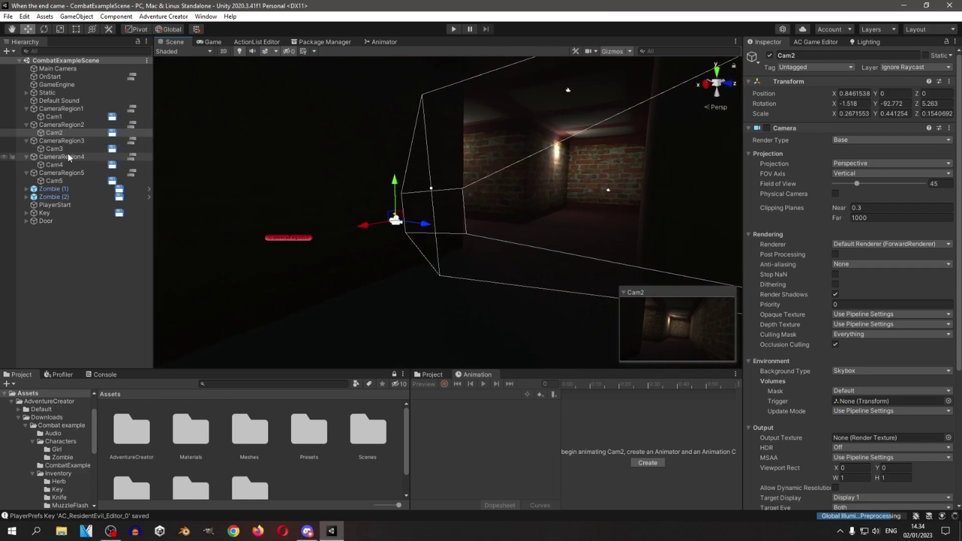
pyautogui.doubleClick(54, 148)
pyautogui.moveTo(547, 159)
pyautogui.keyDown('alt'); pyautogui.mouseDown()
pyautogui.moveTo(401, 211)
pyautogui.moveTo(137, 145)
pyautogui.mouseUp(); pyautogui.keyUp('alt')
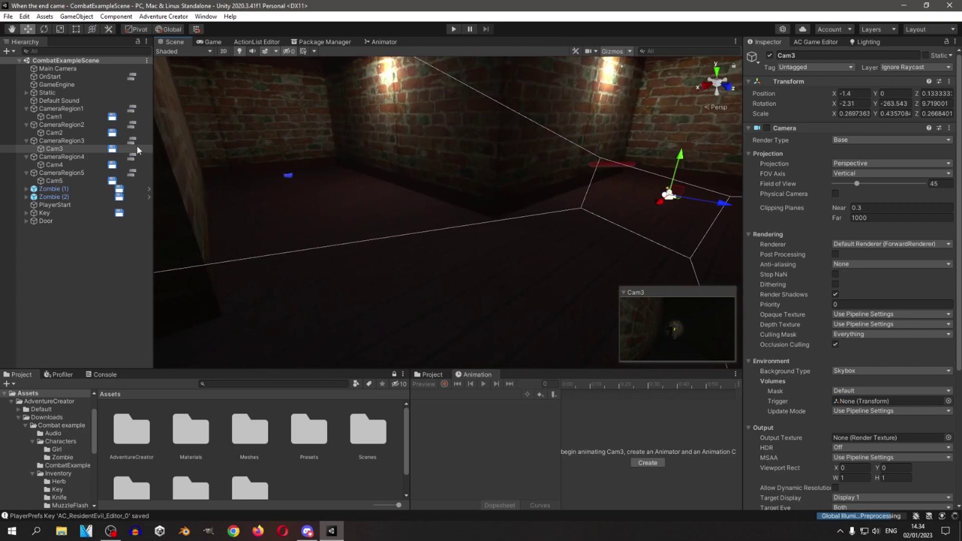
# - Frame and orbit around CameraRegion1's trigger box in the Scene view
pyautogui.click(61, 111)
pyautogui.doubleClick(61, 111)
pyautogui.moveTo(646, 189)
pyautogui.keyDown('alt'); pyautogui.mouseDown()
pyautogui.moveTo(555, 243)
pyautogui.moveTo(345, 253)
pyautogui.mouseUp(); pyautogui.keyUp('alt')
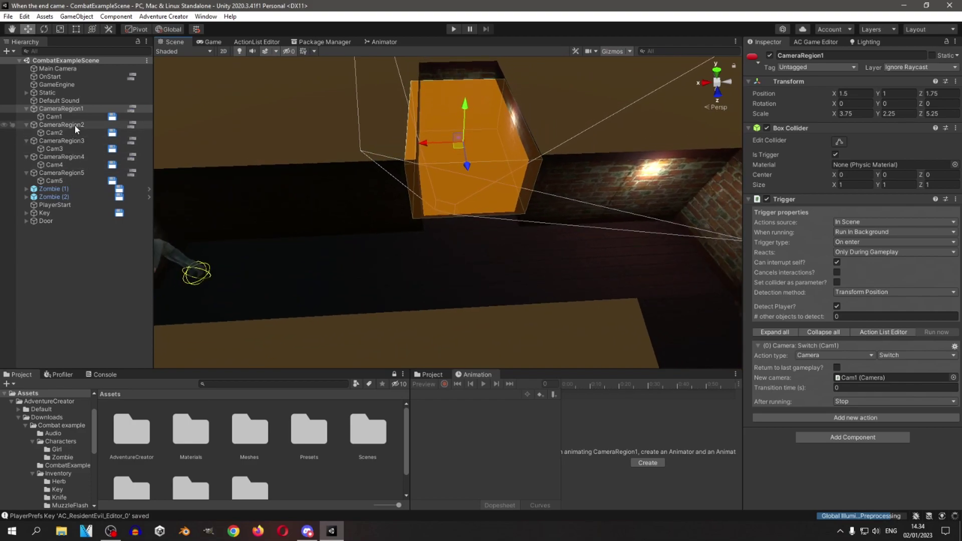
pyautogui.keyDown('ctrl'); pyautogui.click(74, 125); pyautogui.keyUp('ctrl')
pyautogui.keyDown('ctrl'); pyautogui.click(75, 141); pyautogui.keyUp('ctrl')
pyautogui.keyDown('ctrl'); pyautogui.click(75, 156); pyautogui.keyUp('ctrl')
pyautogui.keyDown('ctrl'); pyautogui.click(74, 171); pyautogui.keyUp('ctrl')
pyautogui.moveTo(461, 208)
pyautogui.keyDown('alt'); pyautogui.mouseDown()
pyautogui.moveTo(514, 188)
pyautogui.moveTo(75, 172)
pyautogui.mouseUp(); pyautogui.keyUp('alt')
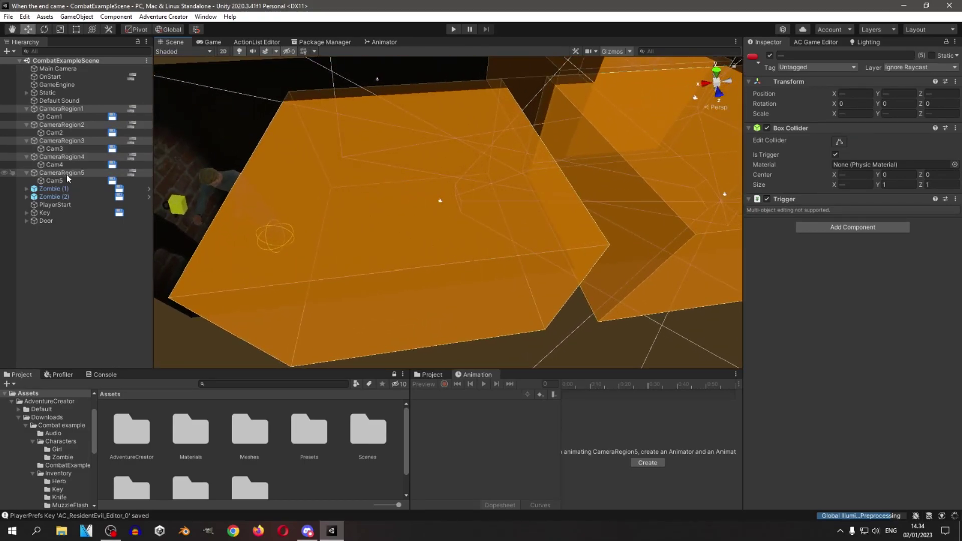
pyautogui.click(67, 178)
pyautogui.click(68, 173)
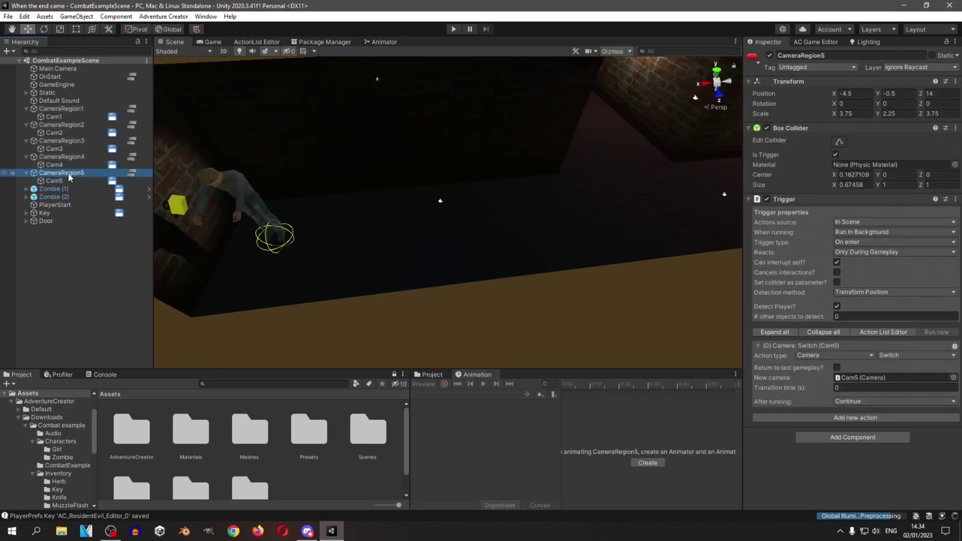
pyautogui.keyDown('shift'); pyautogui.click(70, 141); pyautogui.keyUp('shift')
pyautogui.keyDown('shift'); pyautogui.click(66, 126); pyautogui.keyUp('shift')
pyautogui.keyDown('shift'); pyautogui.click(66, 114); pyautogui.keyUp('shift')
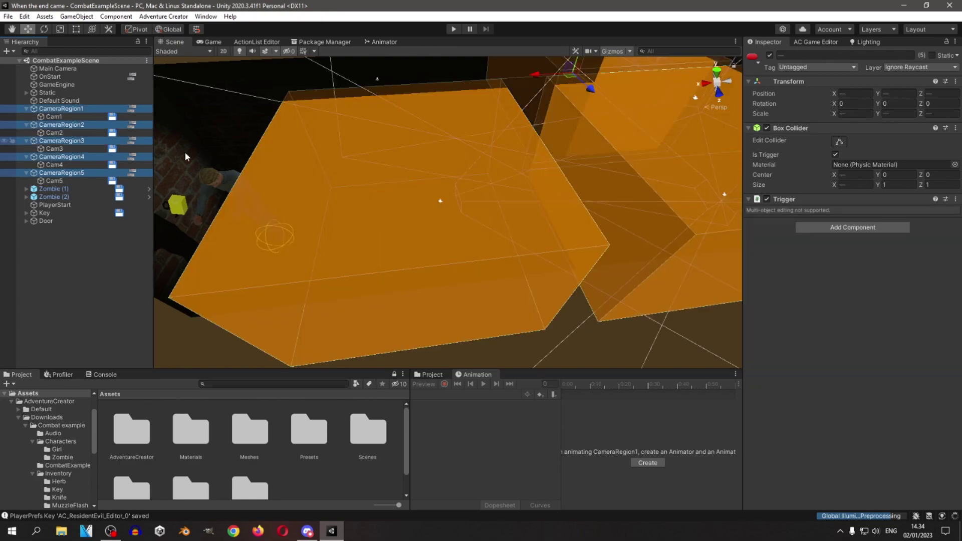
pyautogui.keyDown('alt'); pyautogui.moveTo(185, 151); pyautogui.dragTo(350, 161); pyautogui.keyUp('alt')
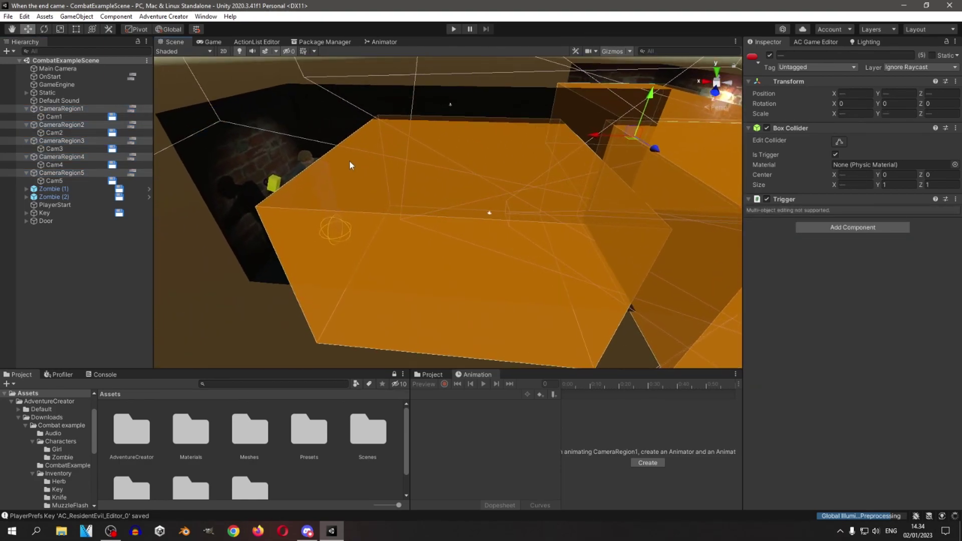
pyautogui.doubleClick(61, 109)
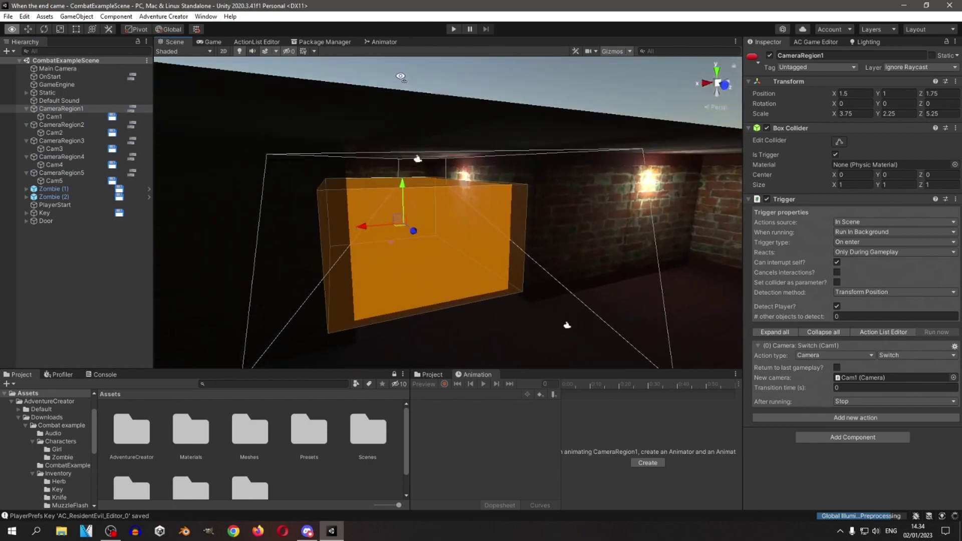
pyautogui.keyDown('alt'); pyautogui.moveTo(480, 126); pyautogui.dragTo(567, 326); pyautogui.keyUp('alt')
pyautogui.click(815, 41)
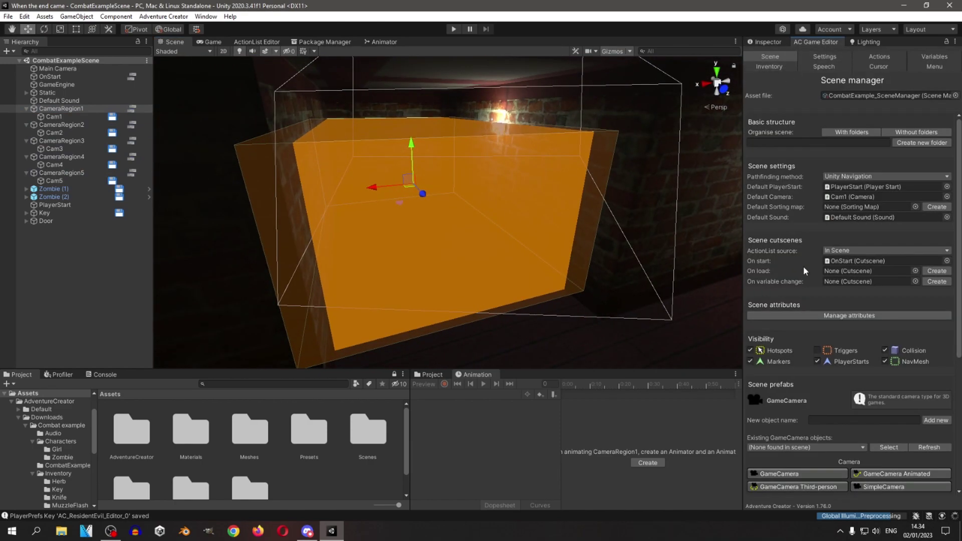
pyautogui.scroll(-4, 808, 263)
pyautogui.scroll(-6, 808, 262)
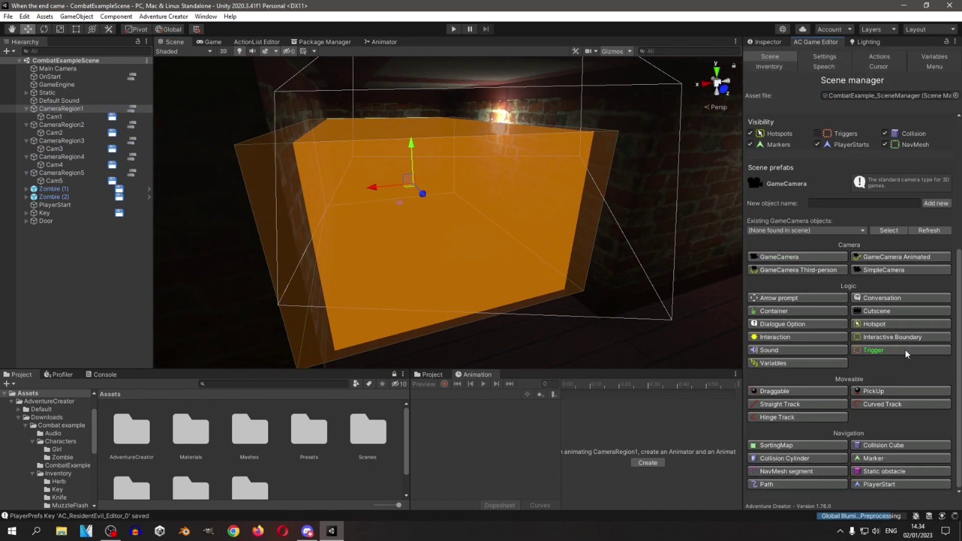
pyautogui.moveTo(396, 209)
pyautogui.keyDown('alt'); pyautogui.mouseDown()
pyautogui.moveTo(553, 207)
pyautogui.moveTo(513, 242)
pyautogui.moveTo(500, 226)
pyautogui.moveTo(216, 160)
pyautogui.mouseUp(); pyautogui.keyUp('alt')
pyautogui.click(500, 200)
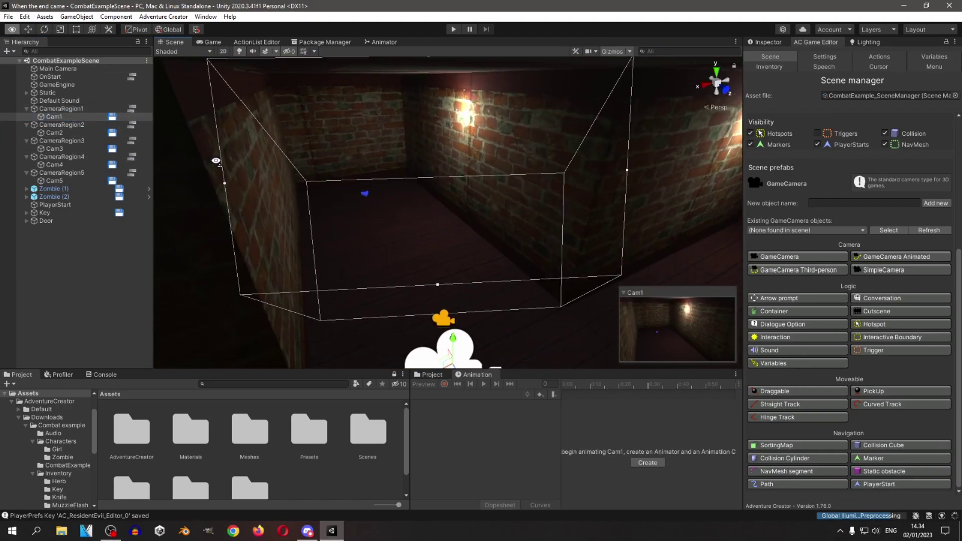
pyautogui.doubleClick(61, 108)
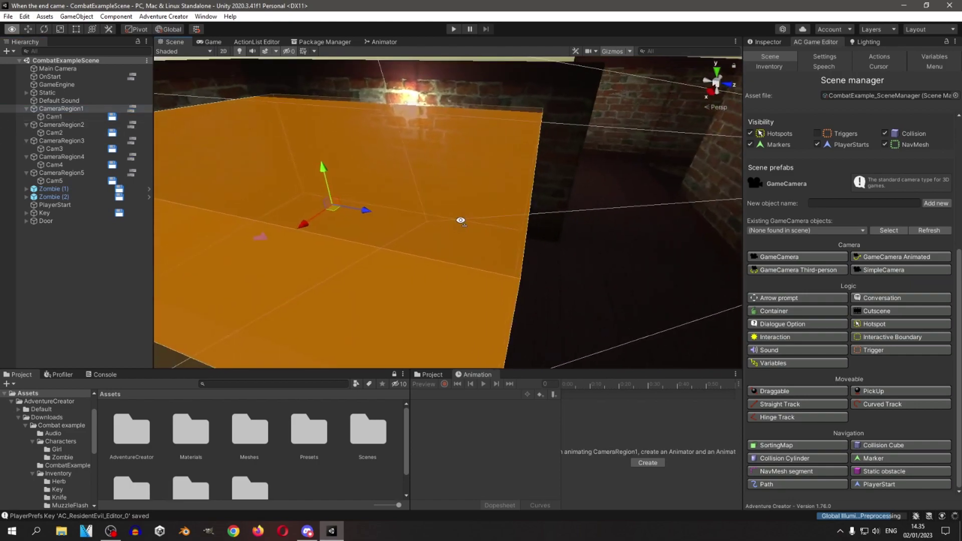
pyautogui.keyDown('alt'); pyautogui.moveTo(460, 221); pyautogui.dragTo(311, 226); pyautogui.keyUp('alt')
pyautogui.moveTo(461, 201)
pyautogui.keyDown('alt'); pyautogui.mouseDown()
pyautogui.moveTo(520, 237)
pyautogui.moveTo(626, 210)
pyautogui.mouseUp(); pyautogui.keyUp('alt')
# - Confirm in CameraRegion1's ActionList that its Camera: Switch action targets Cam1
pyautogui.click(765, 41)
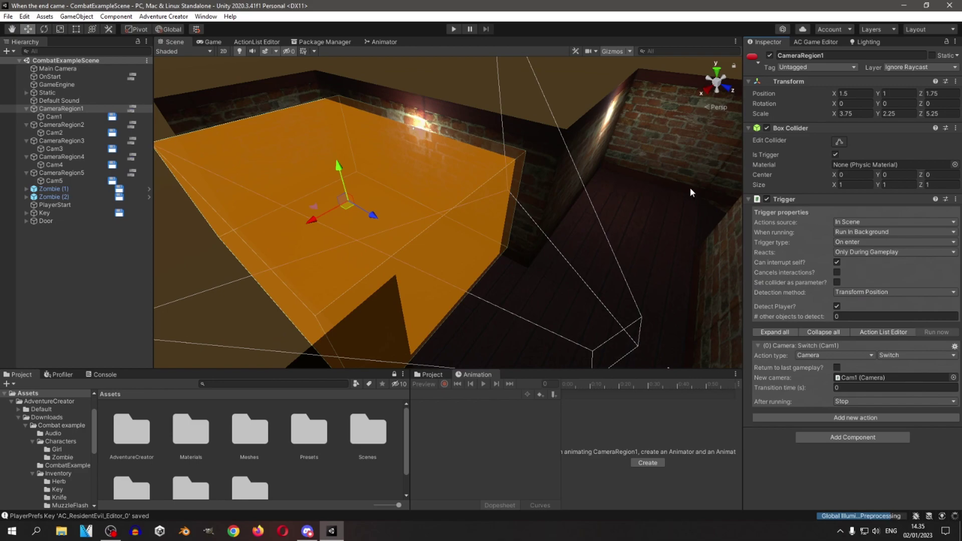
pyautogui.click(132, 109)
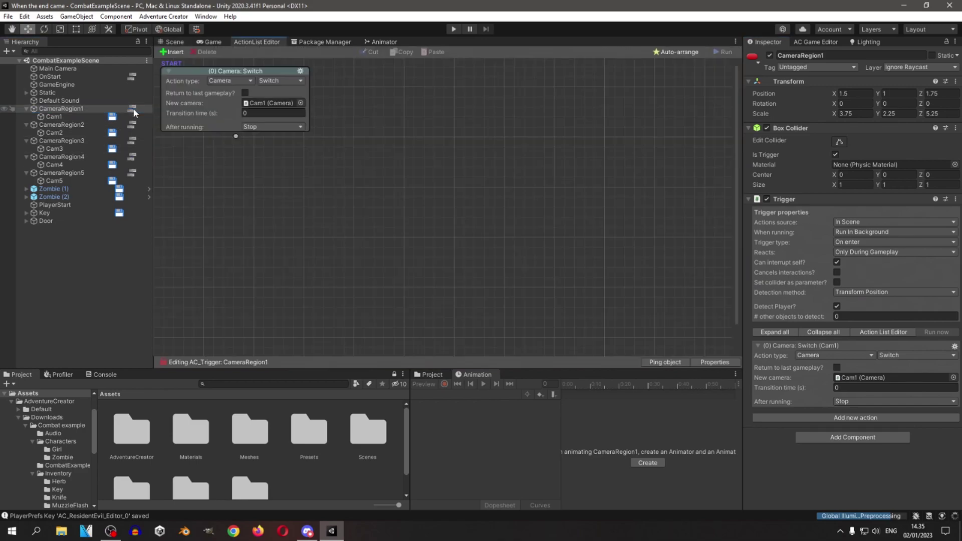
pyautogui.click(231, 80)
pyautogui.click(289, 81)
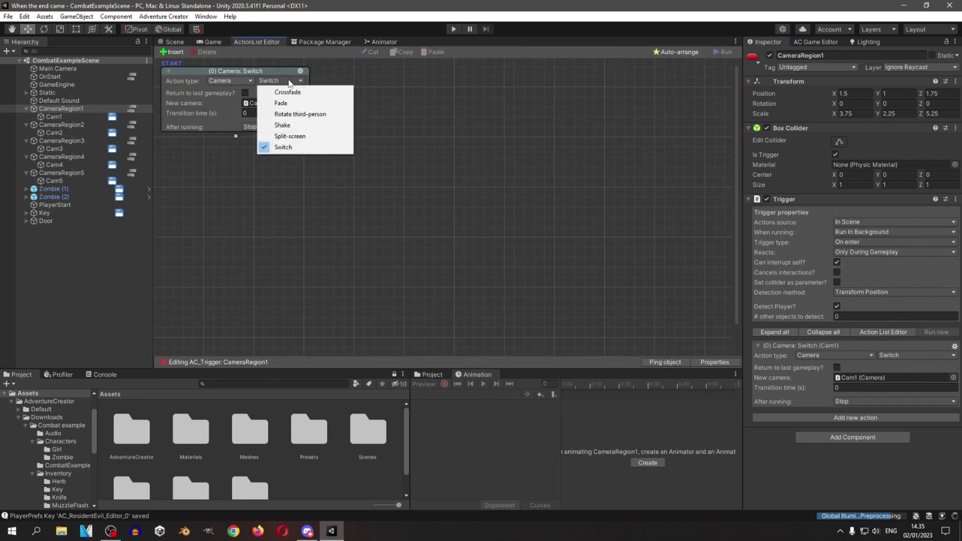
pyautogui.click(347, 82)
pyautogui.click(273, 103)
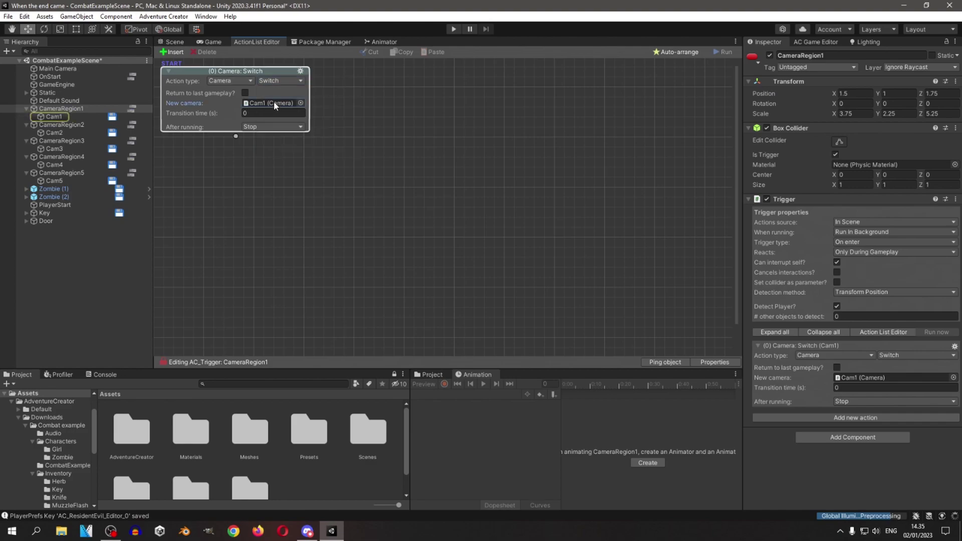
# - Select Cam1 and orbit around it in the Scene view, then reselect CameraRegion1
pyautogui.click(59, 117)
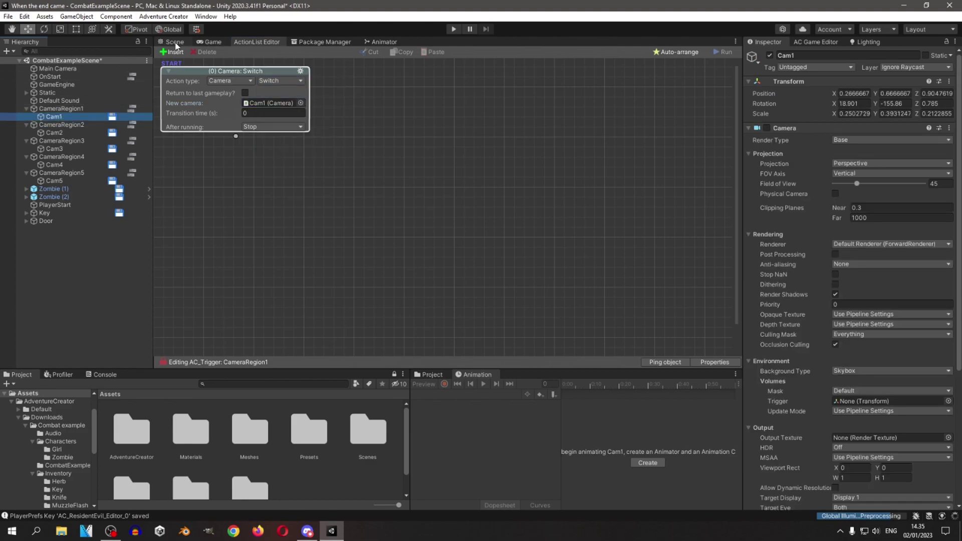
pyautogui.click(172, 42)
pyautogui.moveTo(276, 104)
pyautogui.keyDown('alt'); pyautogui.mouseDown()
pyautogui.moveTo(501, 197)
pyautogui.moveTo(480, 195)
pyautogui.mouseUp(); pyautogui.keyUp('alt')
pyautogui.click(61, 108)
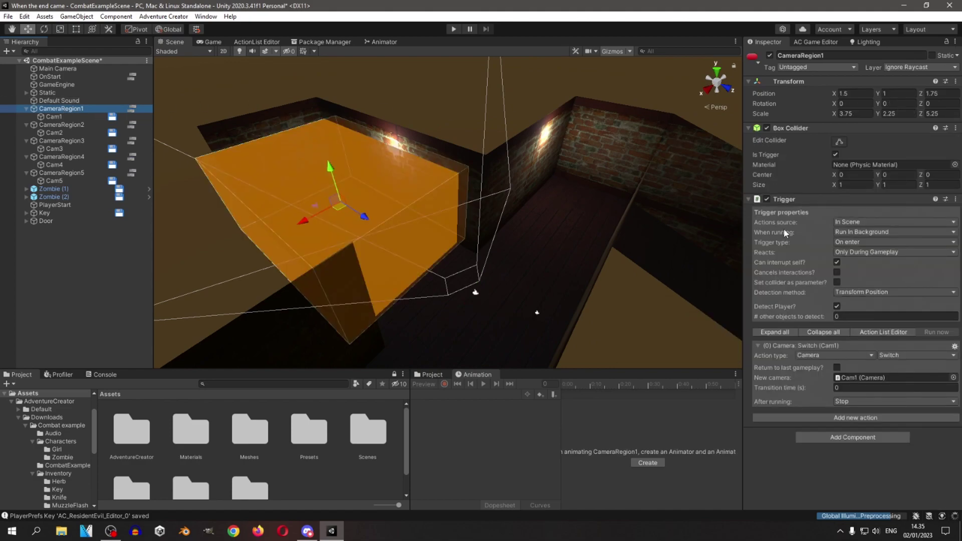
# - Keep CameraRegion1's trigger running in the background and firing on enter, then add CameraRegion2 to the selection
pyautogui.click(840, 233)
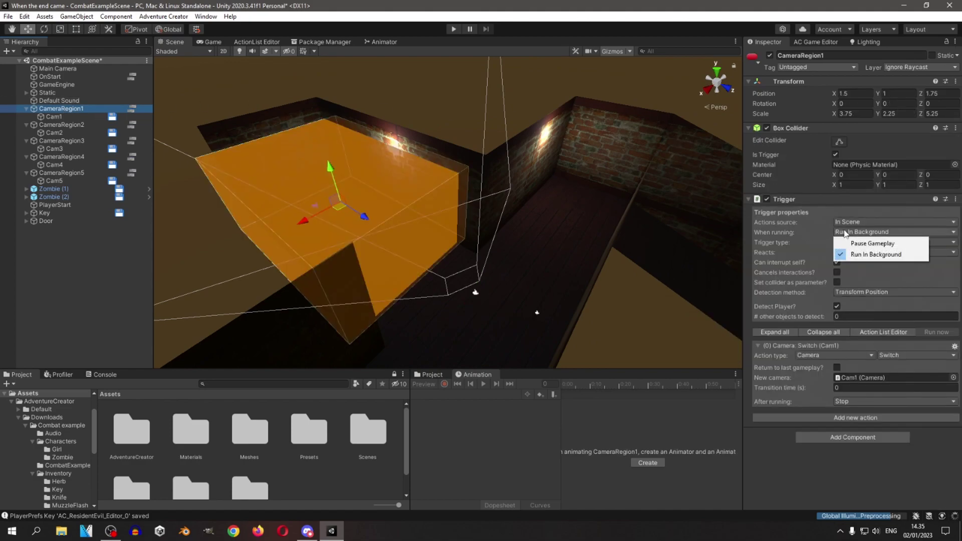
pyautogui.click(851, 253)
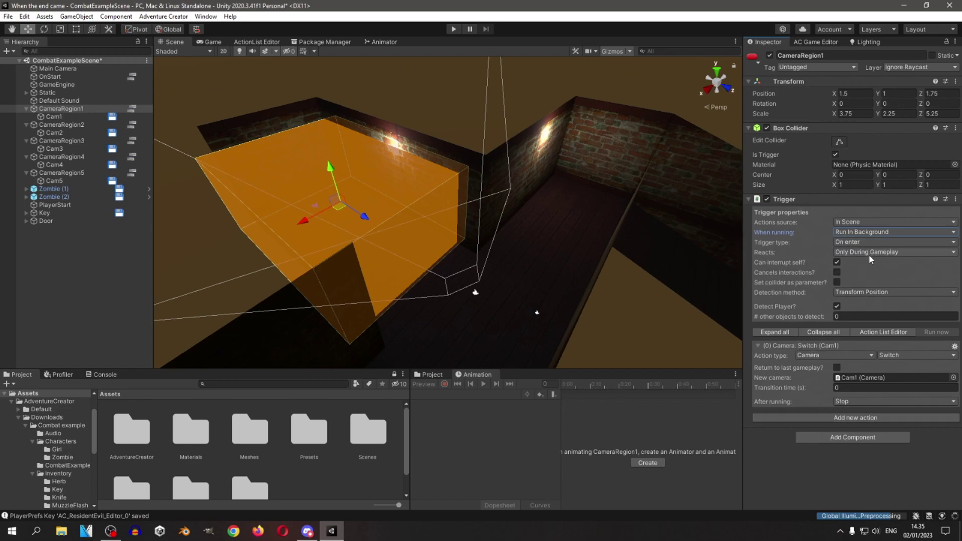
pyautogui.click(851, 245)
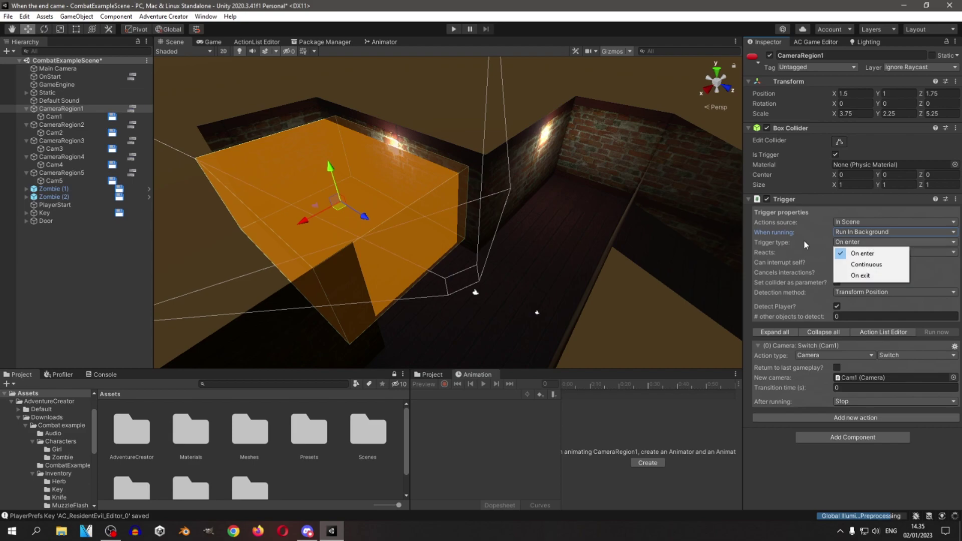
pyautogui.click(795, 246)
pyautogui.keyDown('ctrl'); pyautogui.click(81, 124); pyautogui.keyUp('ctrl')
pyautogui.keyDown('ctrl'); pyautogui.click(71, 140); pyautogui.keyUp('ctrl')
pyautogui.keyDown('ctrl'); pyautogui.click(69, 157); pyautogui.keyUp('ctrl')
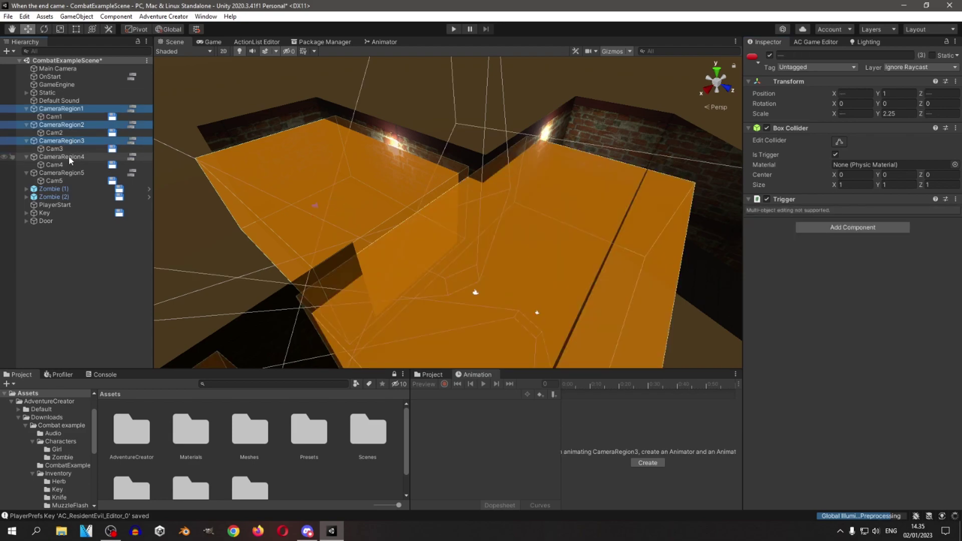
pyautogui.keyDown('ctrl'); pyautogui.click(68, 172); pyautogui.keyUp('ctrl')
pyautogui.moveTo(351, 215)
pyautogui.mouseDown(button='right')
pyautogui.moveTo(364, 225)
pyautogui.moveTo(472, 232)
pyautogui.moveTo(443, 214)
pyautogui.moveTo(247, 184)
pyautogui.moveTo(425, 206)
pyautogui.moveTo(453, 194)
pyautogui.mouseUp(button='right')
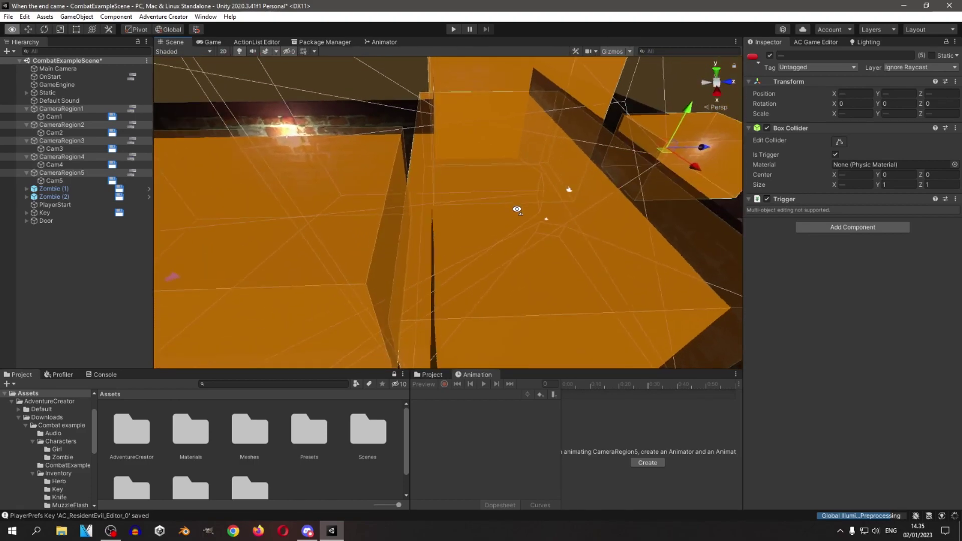
pyautogui.click(453, 193)
pyautogui.press('f')
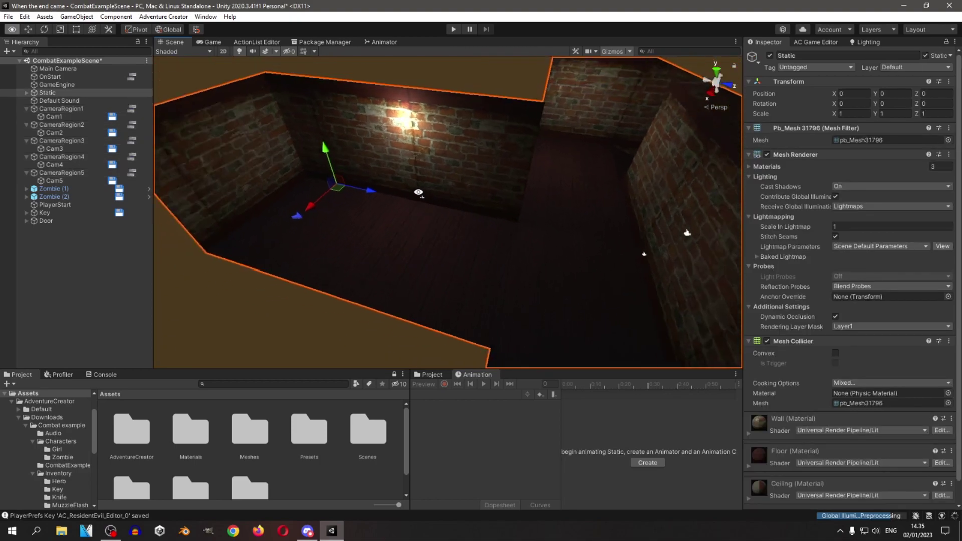
pyautogui.doubleClick(68, 110)
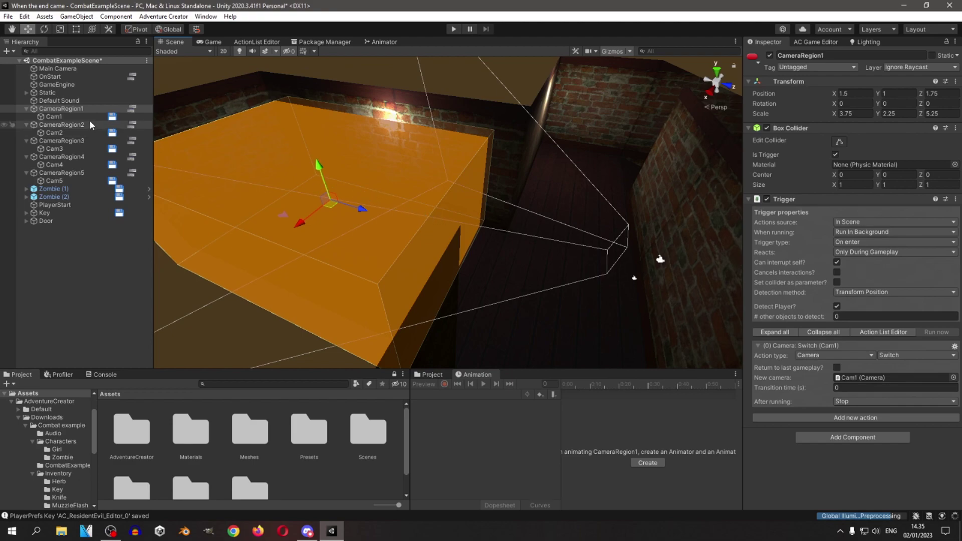
# - Stretch CameraRegion1's Box Collider face outward along Z to meet CameraRegion2's box
pyautogui.click(838, 141)
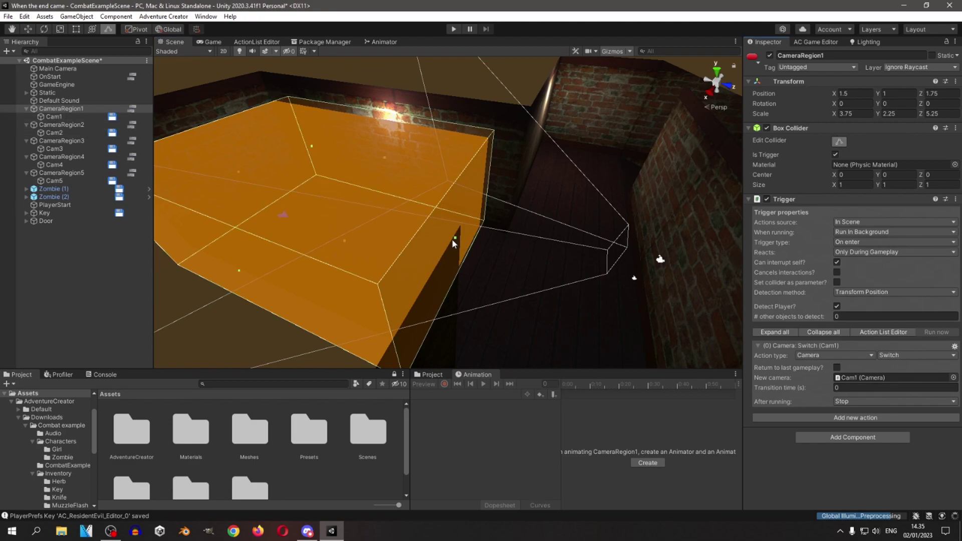
pyautogui.moveTo(453, 239); pyautogui.dragTo(462, 233, button='right')
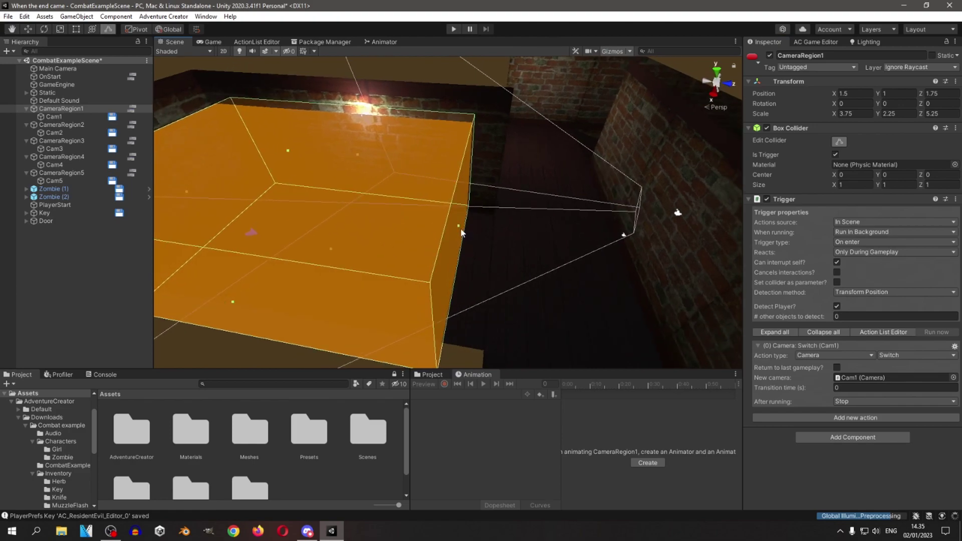
pyautogui.moveTo(462, 233); pyautogui.dragTo(501, 230)
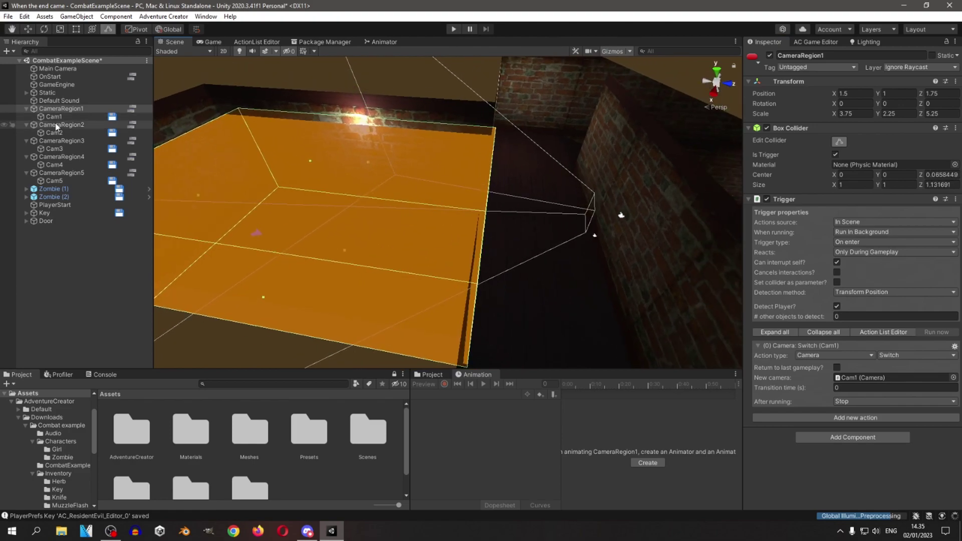
# - Add CameraRegion2 to the selection and start the game to test the cameras
pyautogui.keyDown('ctrl'); pyautogui.click(56, 127); pyautogui.keyUp('ctrl')
pyautogui.scroll(5, 371, 188)
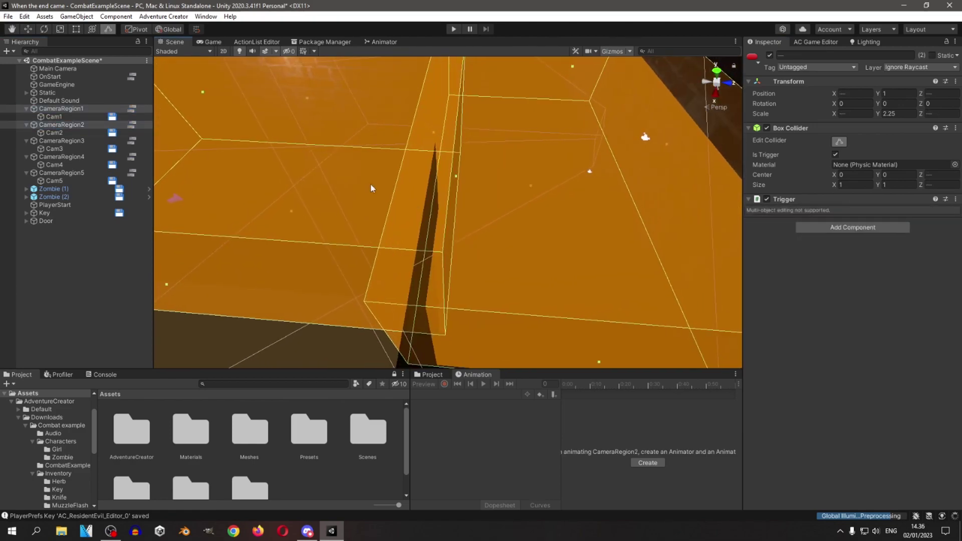
pyautogui.click(454, 29)
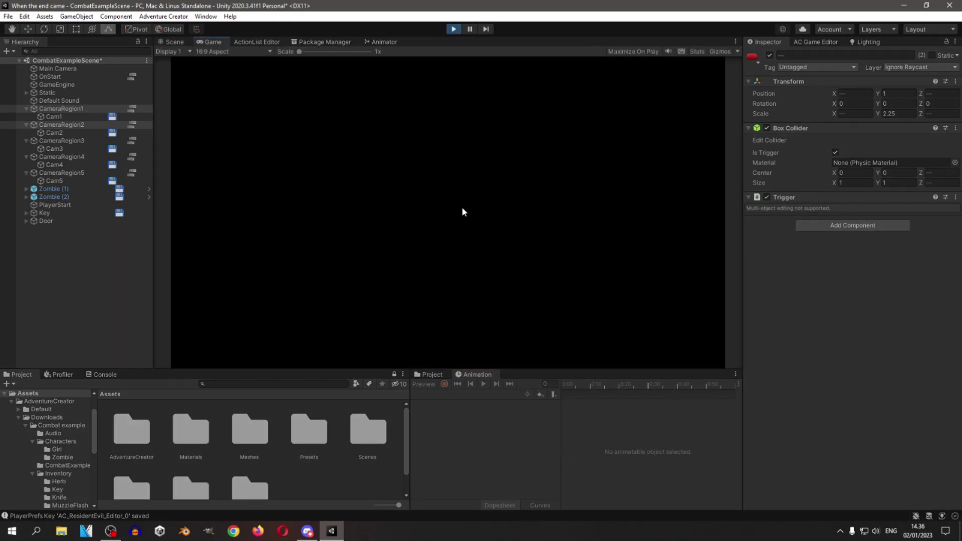
# - Walk the character toward the camera and back into the corridor to check the camera cuts
pyautogui.press('s')
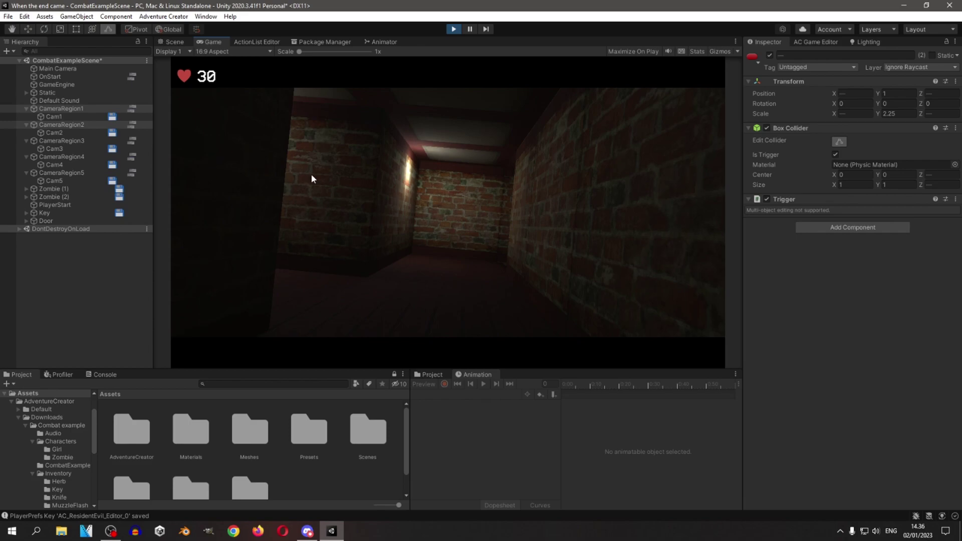
pyautogui.press('w')
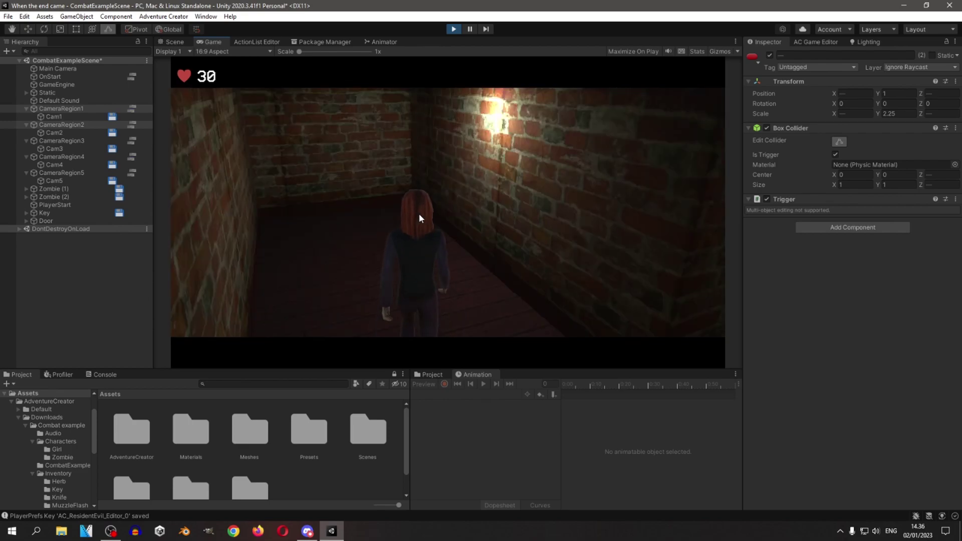
# - Stop the test, select CameraRegion1 and CameraRegion2 with the Move tool, and orbit inside the orange box
pyautogui.click(453, 28)
pyautogui.click(470, 196)
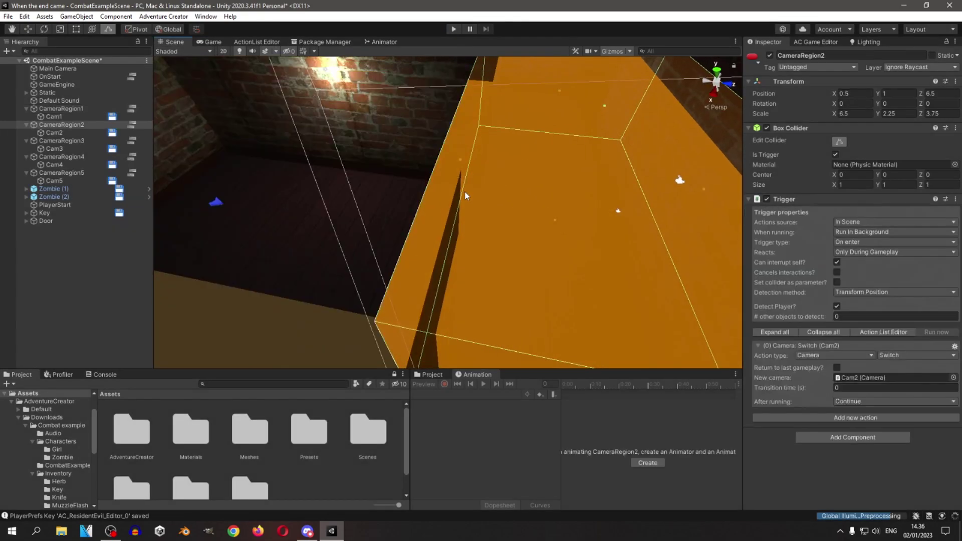
pyautogui.press('w')
pyautogui.keyDown('ctrl'); pyautogui.click(62, 124); pyautogui.keyUp('ctrl')
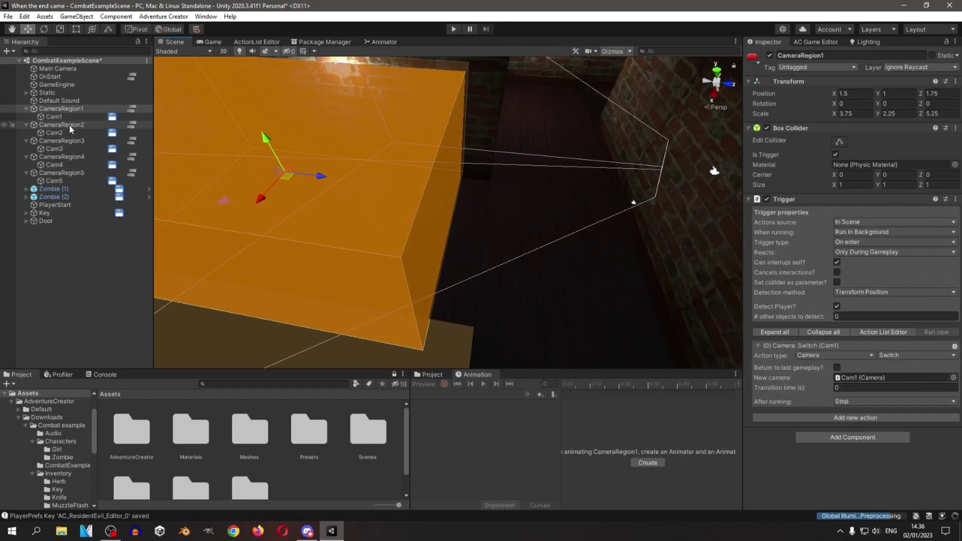
pyautogui.moveTo(368, 187)
pyautogui.keyDown('alt'); pyautogui.mouseDown()
pyautogui.moveTo(483, 205)
pyautogui.moveTo(381, 128)
pyautogui.moveTo(304, 100)
pyautogui.moveTo(454, 163)
pyautogui.moveTo(550, 285)
pyautogui.moveTo(485, 289)
pyautogui.moveTo(367, 223)
pyautogui.moveTo(468, 123)
pyautogui.mouseUp(); pyautogui.keyUp('alt')
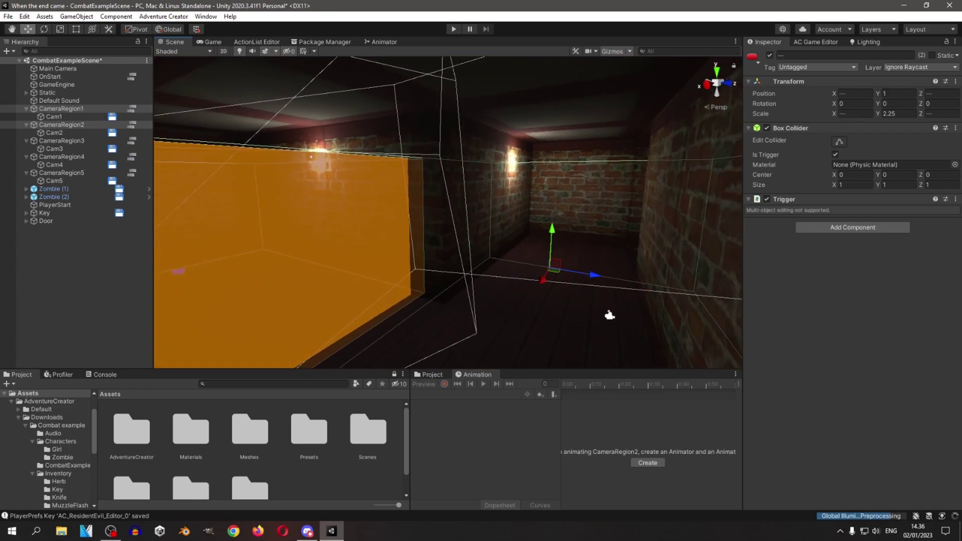